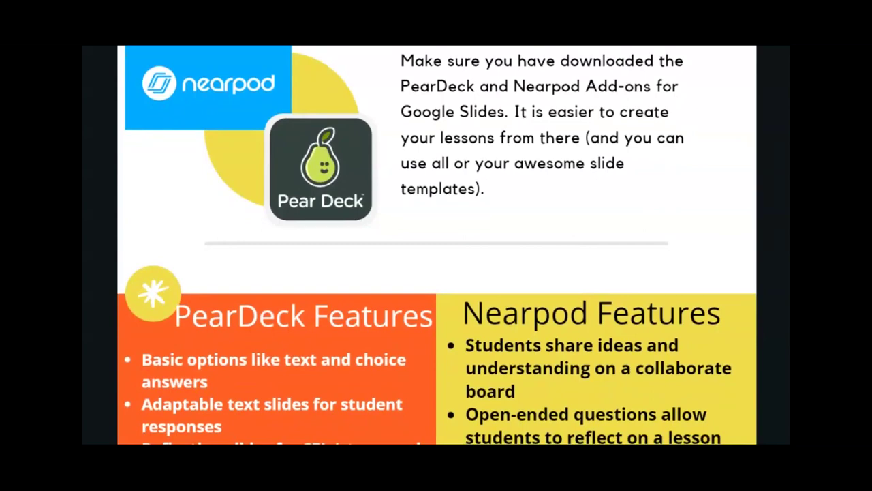
Scroll the infographic to review the PearDeck and Nearpod feature lists.
{"action": "scroll", "coordinate": [641, 218], "scroll_direction": "down", "scroll_amount": 5}
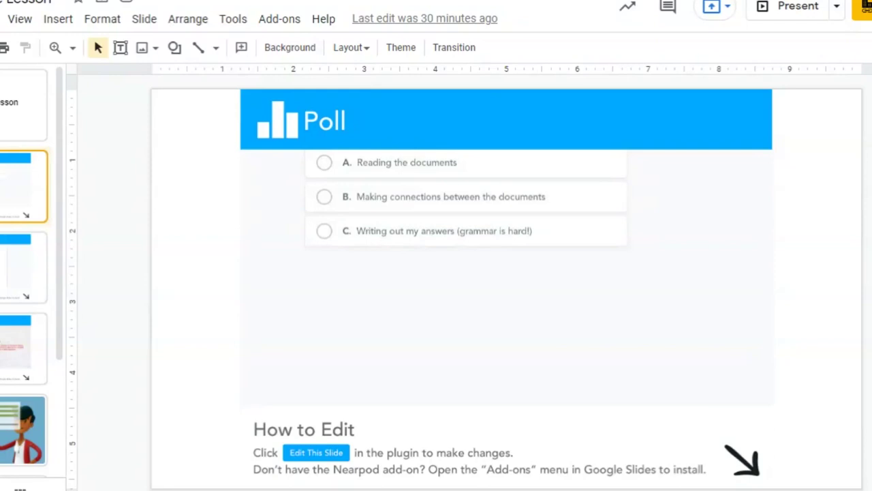
Select the Poll slide's image and launch the Nearpod add-on from the Add-ons menu.
{"action": "left_click", "coordinate": [401, 364]}
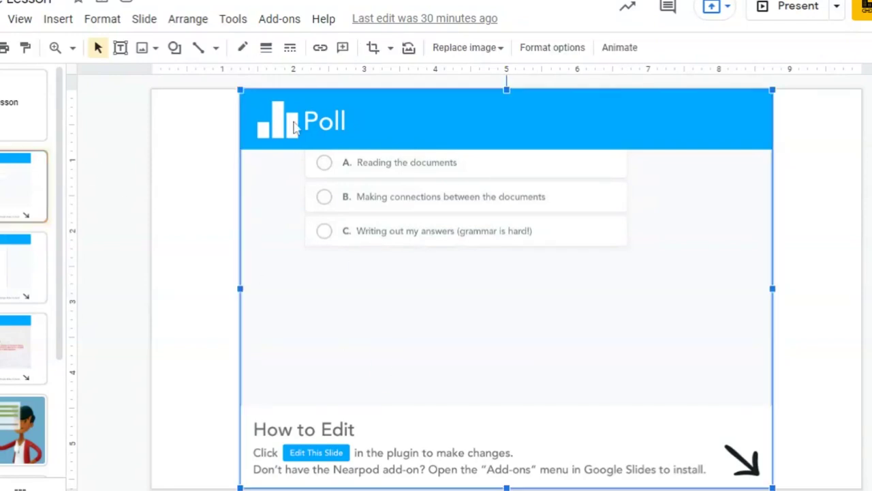
{"action": "left_click", "coordinate": [279, 19]}
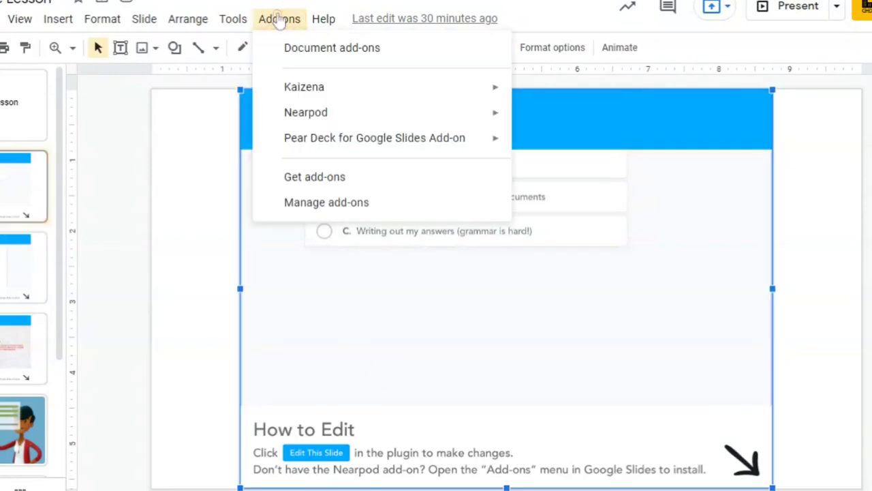
{"action": "left_click", "coordinate": [578, 127]}
{"action": "left_click", "coordinate": [279, 18]}
{"action": "mouse_move", "coordinate": [325, 111]}
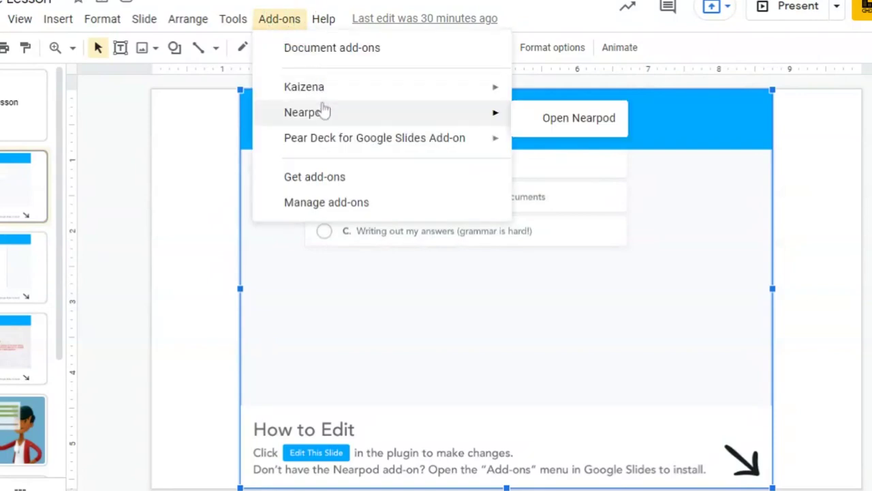
{"action": "left_click", "coordinate": [551, 117]}
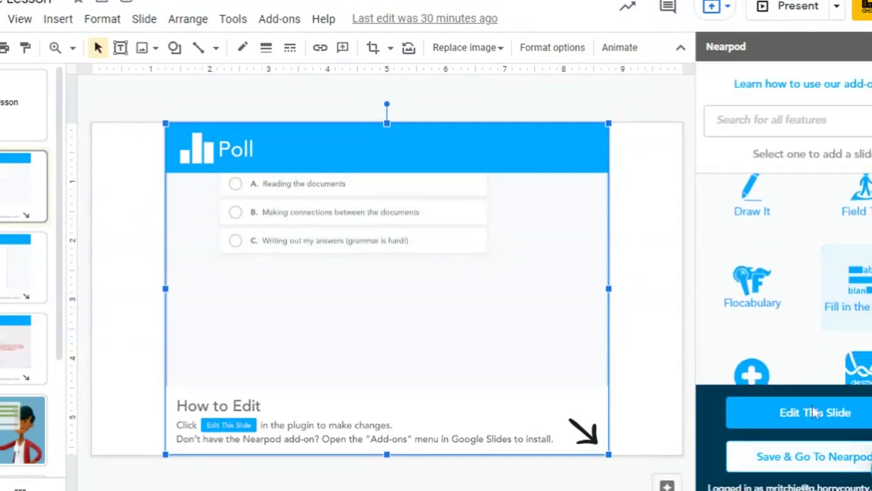
Open the Poll slide in Nearpod's editor and review its DBQ question and three answers.
{"action": "left_click", "coordinate": [816, 417]}
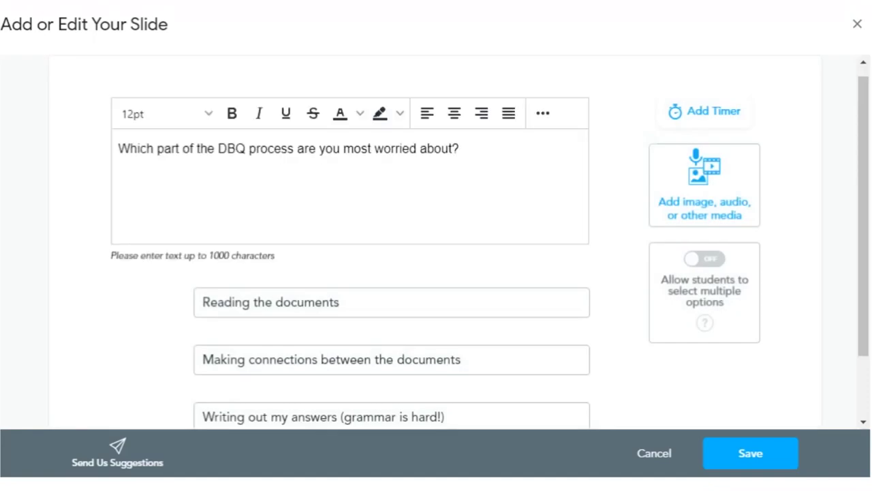
{"action": "scroll", "coordinate": [471, 268], "scroll_direction": "down", "scroll_amount": 1}
{"action": "mouse_move", "coordinate": [451, 300]}
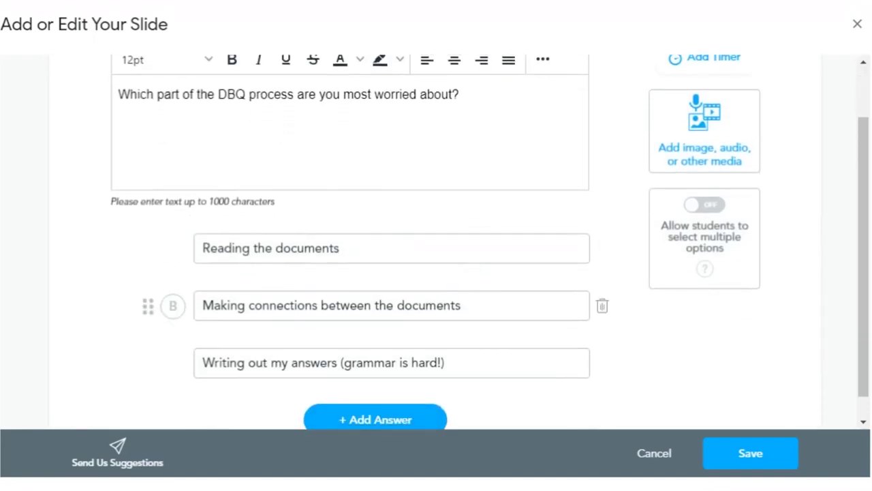
{"action": "scroll", "coordinate": [451, 300], "scroll_direction": "down", "scroll_amount": 1}
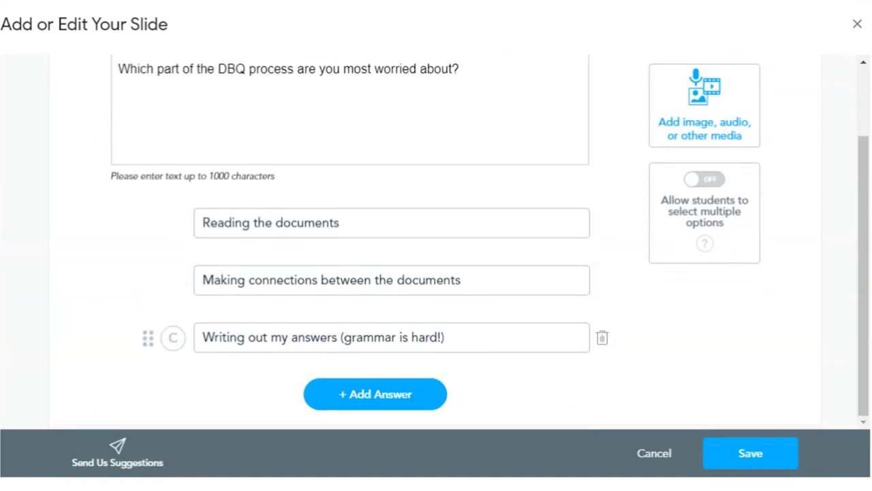
{"action": "scroll", "coordinate": [452, 300], "scroll_direction": "up", "scroll_amount": 3}
{"action": "scroll", "coordinate": [552, 345], "scroll_direction": "down", "scroll_amount": 3}
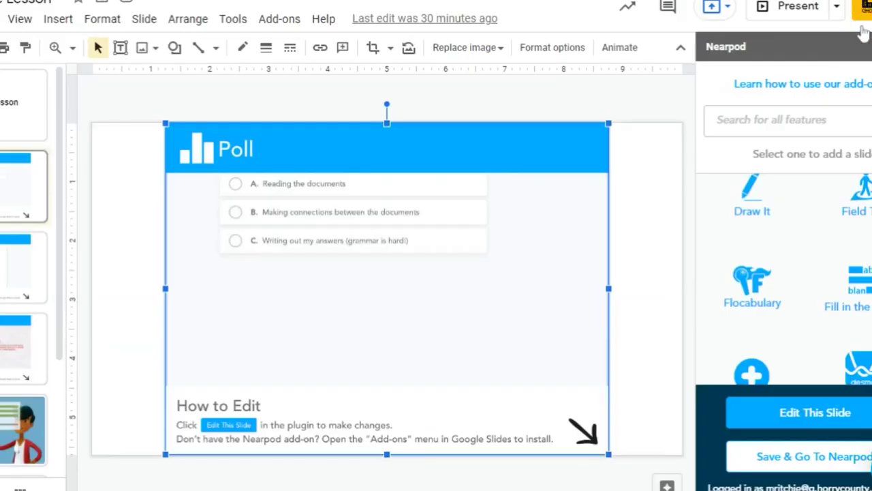
{"action": "left_click", "coordinate": [633, 268]}
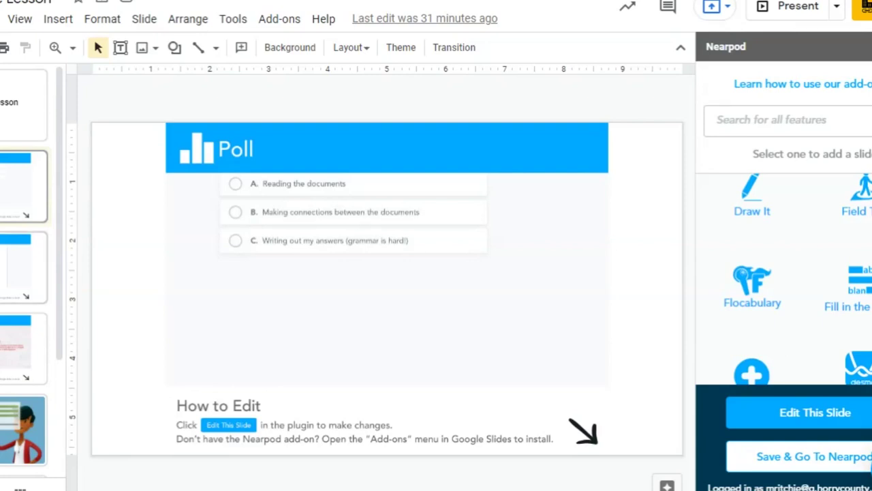
Review the Open Ended Question slide's personal DBQ goal prompt in Nearpod, then close the editor unchanged.
{"action": "left_click", "coordinate": [24, 266]}
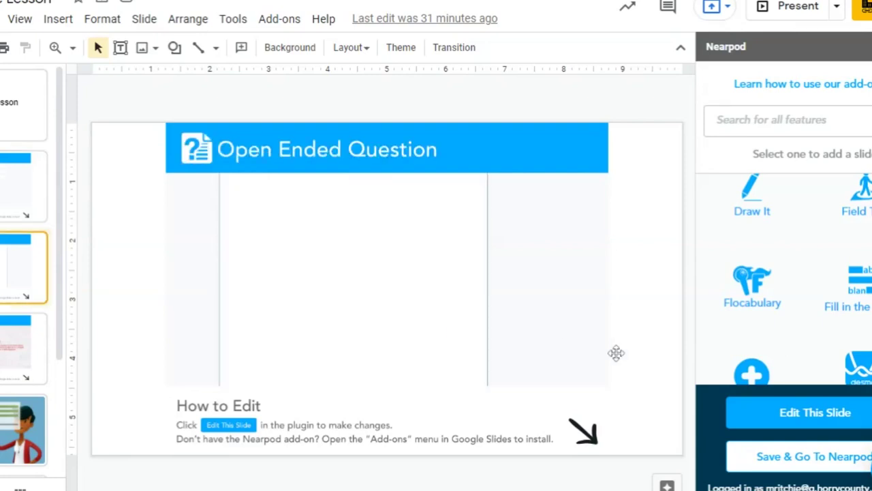
{"action": "left_click", "coordinate": [821, 421]}
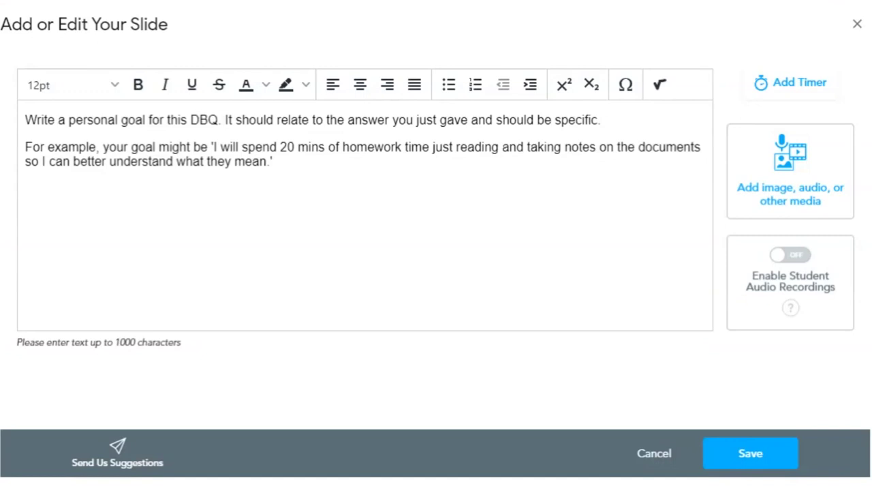
{"action": "left_click", "coordinate": [858, 25]}
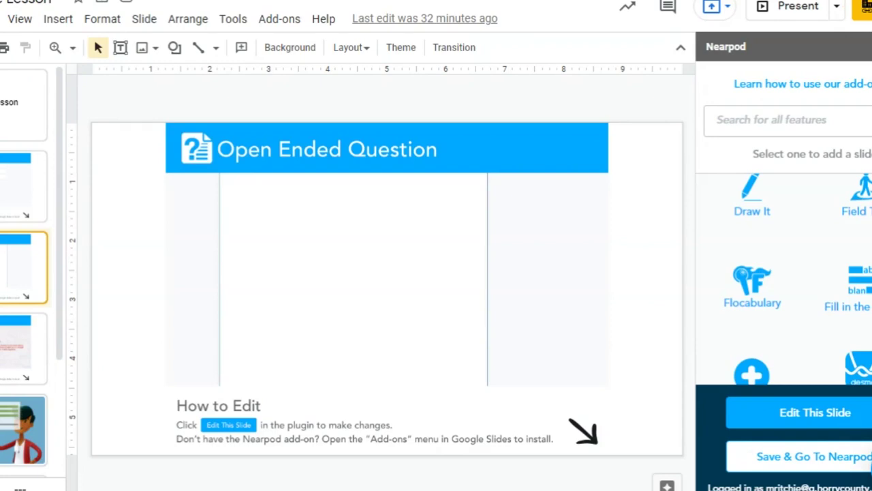
Open the Personal Goals Check In collaborate board in Nearpod and move to the end of its description.
{"action": "left_click", "coordinate": [34, 345]}
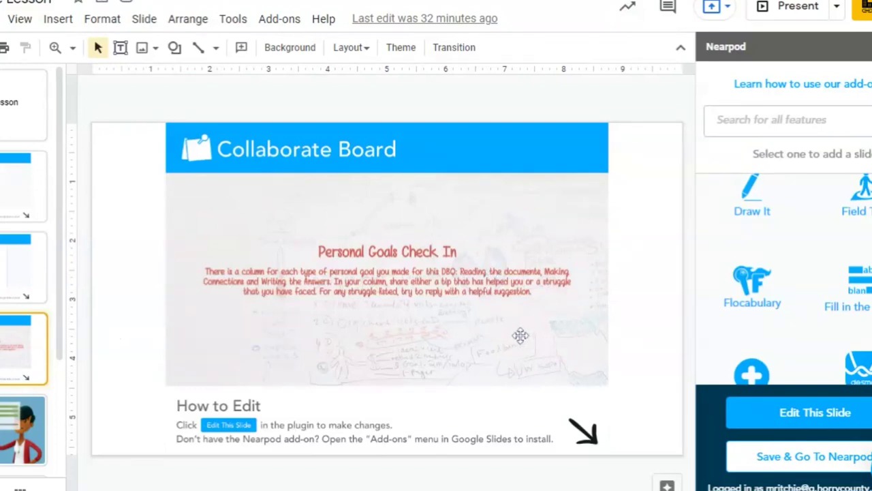
{"action": "left_click", "coordinate": [851, 423]}
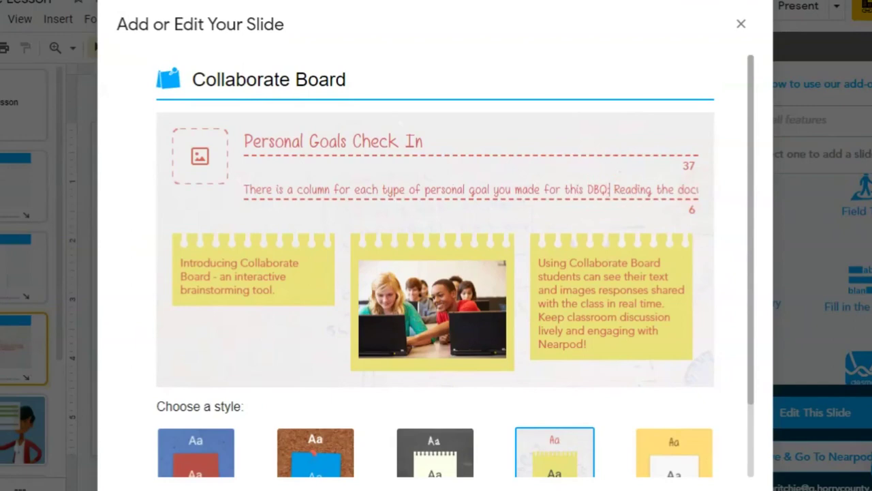
{"action": "left_click", "coordinate": [653, 190]}
{"action": "key", "text": "End"}
{"action": "key", "text": "Right"}
{"action": "key", "text": "Right"}
{"action": "key", "text": "Right"}
{"action": "key", "text": "Right"}
{"action": "key", "text": "Right"}
{"action": "key", "text": "Right"}
{"action": "key", "text": "Right"}
{"action": "key", "text": "Right"}
{"action": "key", "text": "Right"}
{"action": "key", "text": "Right"}
{"action": "key", "text": "Right"}
{"action": "key", "text": "Right"}
{"action": "key", "text": "Right"}
{"action": "key", "text": "Right"}
{"action": "key", "text": "Right"}
{"action": "key", "text": "Right"}
{"action": "key", "text": "Right"}
{"action": "key", "text": "Right"}
{"action": "key", "text": "Right"}
{"action": "key", "text": "Right"}
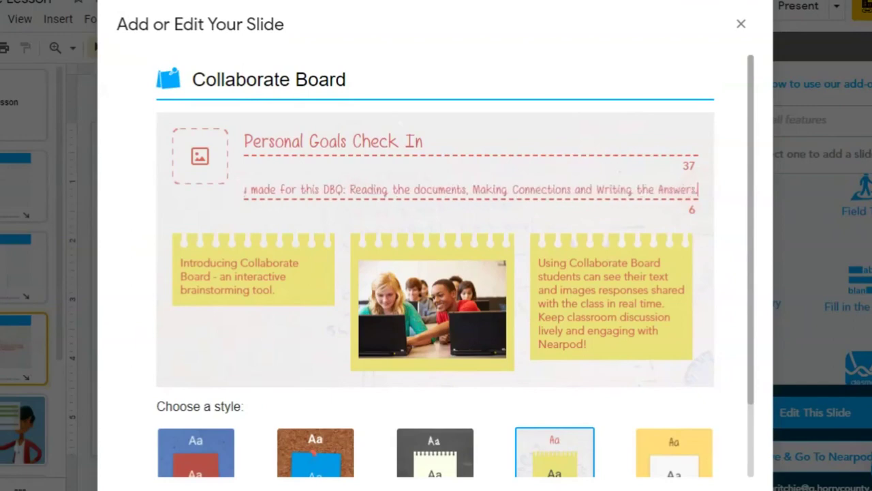
{"action": "key", "text": "Right"}
{"action": "key", "text": "Right"}
{"action": "key", "text": "Right"}
{"action": "key", "text": "Right"}
{"action": "key", "text": "Right"}
{"action": "key", "text": "Right"}
{"action": "key", "text": "Right"}
{"action": "key", "text": "Right"}
{"action": "key", "text": "Right"}
{"action": "key", "text": "Right"}
{"action": "key", "text": "Right"}
{"action": "key", "text": "Right"}
{"action": "key", "text": "Right"}
{"action": "key", "text": "Right"}
{"action": "key", "text": "Right"}
{"action": "key", "text": "Right"}
{"action": "key", "text": "Right"}
{"action": "key", "text": "Right"}
{"action": "key", "text": "Right"}
{"action": "key", "text": "Right"}
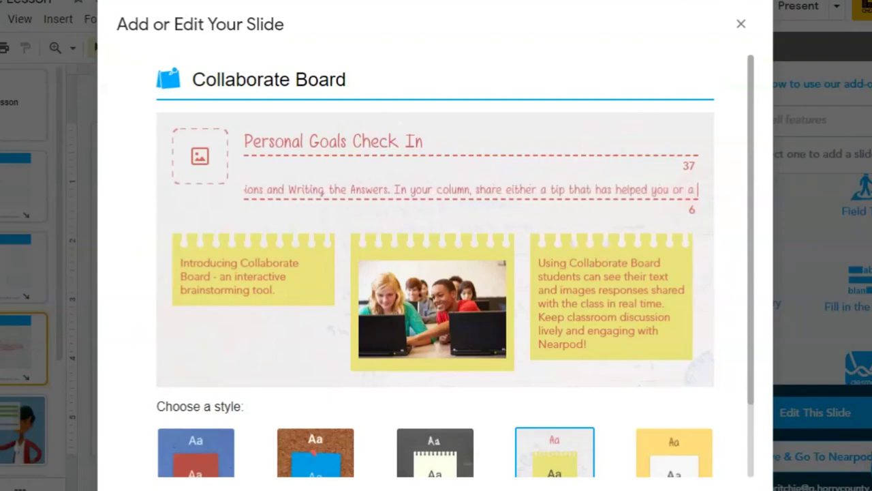
{"action": "key", "text": "Right"}
{"action": "key", "text": "Right"}
{"action": "key", "text": "Right"}
{"action": "key", "text": "Right"}
{"action": "key", "text": "Right"}
{"action": "key", "text": "Right"}
{"action": "key", "text": "Right"}
{"action": "key", "text": "Right"}
{"action": "key", "text": "Right"}
{"action": "key", "text": "Right"}
{"action": "key", "text": "Right"}
{"action": "key", "text": "Right"}
{"action": "key", "text": "Right"}
{"action": "key", "text": "Right"}
{"action": "key", "text": "Right"}
{"action": "key", "text": "Right"}
{"action": "key", "text": "Right"}
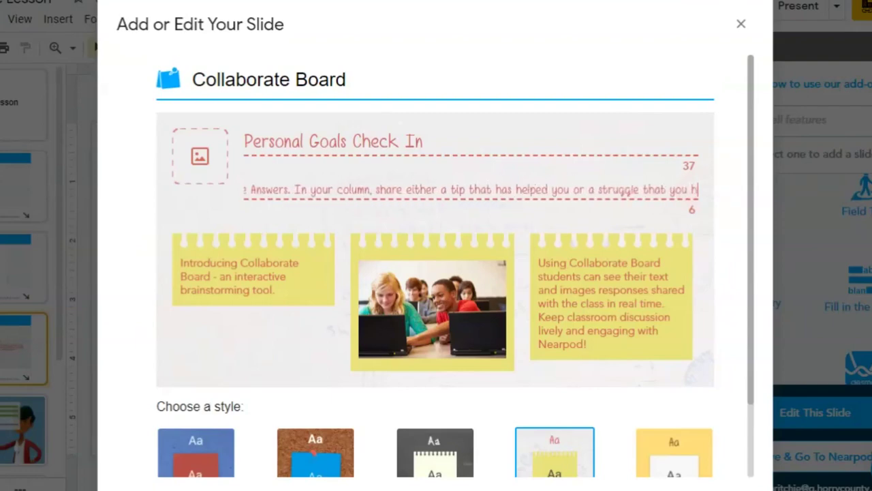
{"action": "key", "text": "Right"}
{"action": "key", "text": "Right"}
{"action": "key", "text": "Right"}
{"action": "key", "text": "Right"}
{"action": "key", "text": "Right"}
{"action": "key", "text": "Right"}
{"action": "key", "text": "Right"}
{"action": "key", "text": "Right"}
{"action": "key", "text": "Right"}
{"action": "key", "text": "Right"}
{"action": "key", "text": "Right"}
{"action": "key", "text": "Right"}
{"action": "key", "text": "Right"}
{"action": "key", "text": "Right"}
{"action": "key", "text": "Right"}
{"action": "key", "text": "Right"}
{"action": "key", "text": "Right"}
{"action": "key", "text": "Right"}
{"action": "key", "text": "Right"}
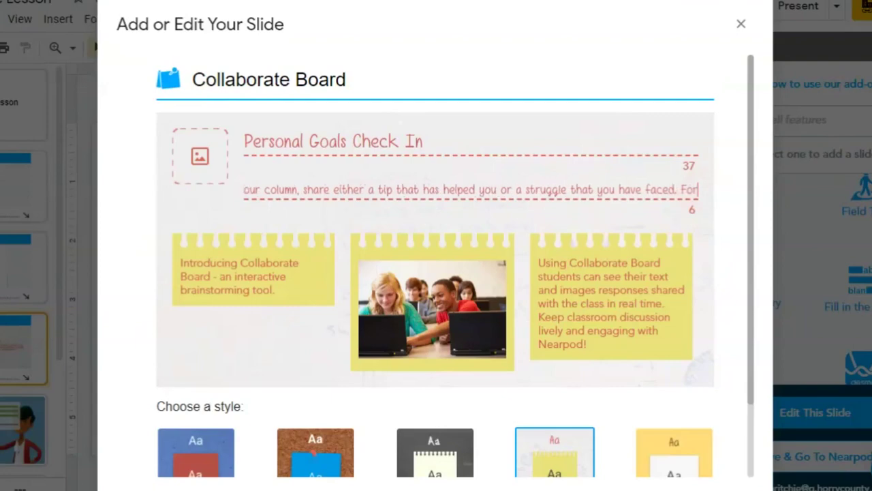
{"action": "key", "text": "Right"}
{"action": "key", "text": "Right"}
{"action": "key", "text": "Right"}
{"action": "key", "text": "Right"}
{"action": "key", "text": "Right"}
{"action": "key", "text": "Right"}
{"action": "key", "text": "Right"}
{"action": "key", "text": "Right"}
{"action": "key", "text": "Right"}
{"action": "key", "text": "Right"}
{"action": "key", "text": "Right"}
{"action": "key", "text": "Right"}
{"action": "key", "text": "Right"}
{"action": "key", "text": "Right"}
{"action": "key", "text": "Right"}
{"action": "key", "text": "Right"}
{"action": "key", "text": "Right"}
{"action": "key", "text": "Right"}
{"action": "key", "text": "Right"}
{"action": "key", "text": "Right"}
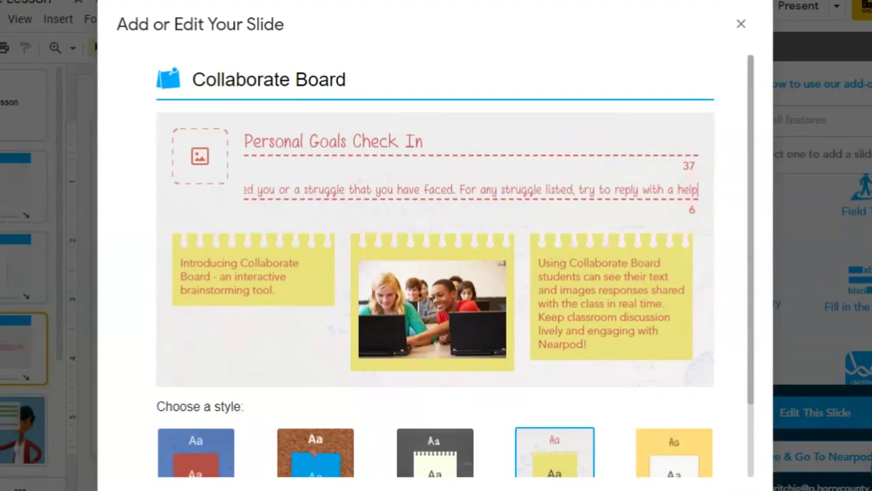
{"action": "key", "text": "Right"}
{"action": "key", "text": "Right"}
{"action": "key", "text": "Right"}
{"action": "key", "text": "Right"}
{"action": "key", "text": "Right"}
{"action": "key", "text": "Right"}
{"action": "key", "text": "Right"}
{"action": "key", "text": "Right"}
{"action": "key", "text": "Right"}
{"action": "key", "text": "Right"}
{"action": "key", "text": "Right"}
{"action": "key", "text": "Right"}
{"action": "key", "text": "Right"}
{"action": "key", "text": "Right"}
{"action": "key", "text": "Right"}
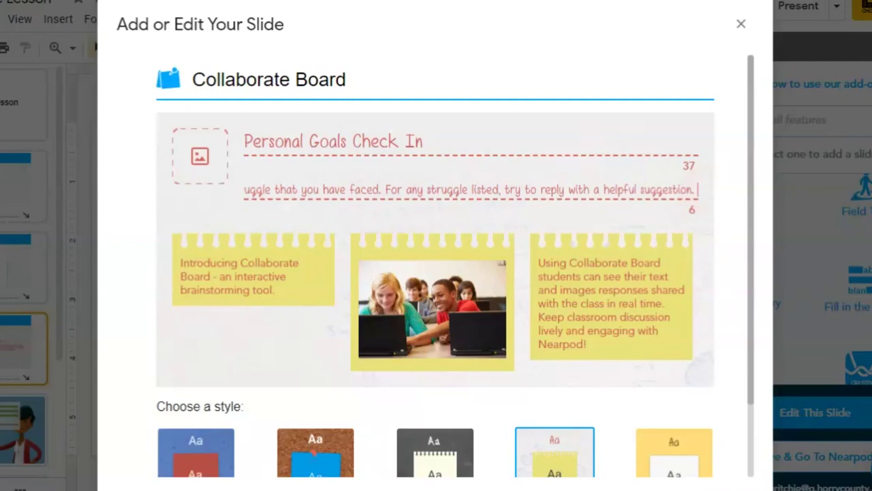
Close the Nearpod editor and return to the Collaborate Board slide.
{"action": "left_click", "coordinate": [741, 24]}
{"action": "key", "text": "Down"}
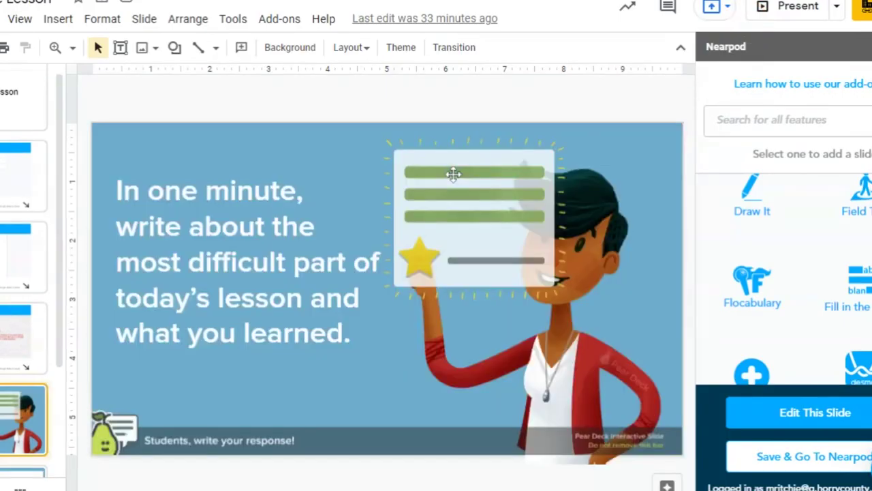
{"action": "key", "text": "Up"}
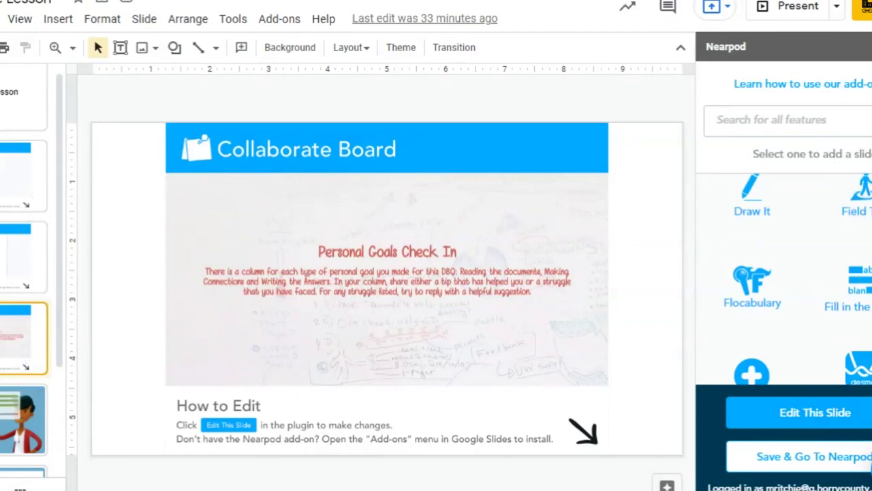
Browse the slide-type tiles in the Nearpod sidebar.
{"action": "scroll", "coordinate": [784, 280], "scroll_direction": "up", "scroll_amount": 3}
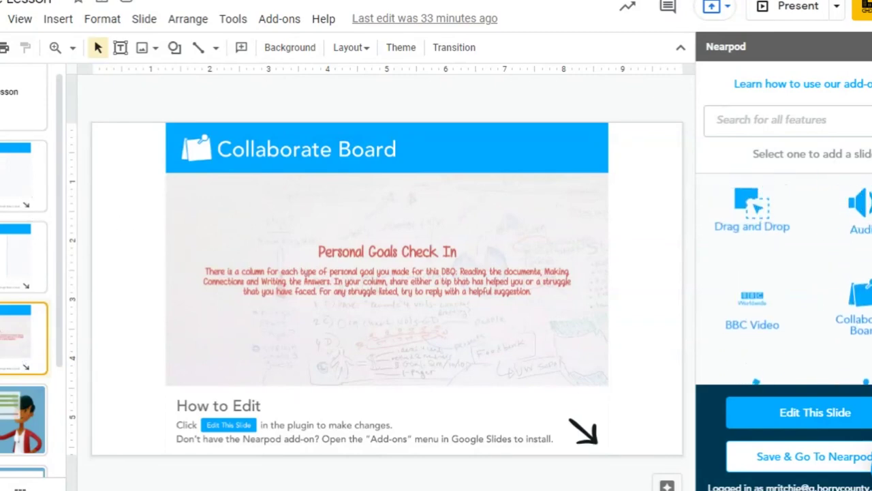
{"action": "scroll", "coordinate": [784, 280], "scroll_direction": "down", "scroll_amount": 2}
{"action": "scroll", "coordinate": [784, 280], "scroll_direction": "down", "scroll_amount": 8}
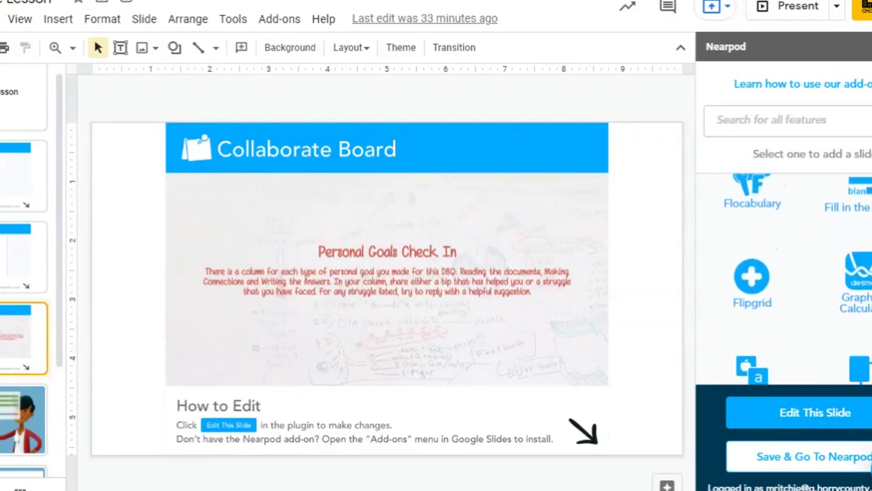
{"action": "scroll", "coordinate": [784, 280], "scroll_direction": "down", "scroll_amount": 3}
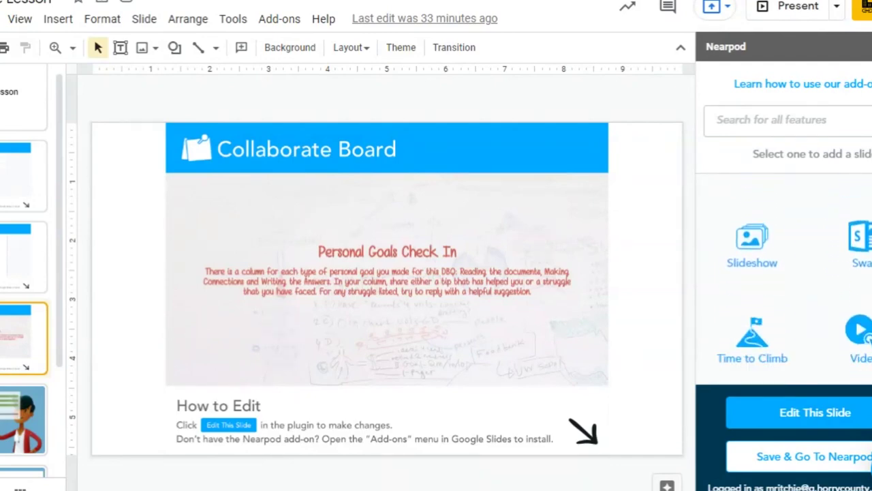
{"action": "scroll", "coordinate": [784, 279], "scroll_direction": "up", "scroll_amount": 1}
{"action": "scroll", "coordinate": [845, 341], "scroll_direction": "up", "scroll_amount": 4}
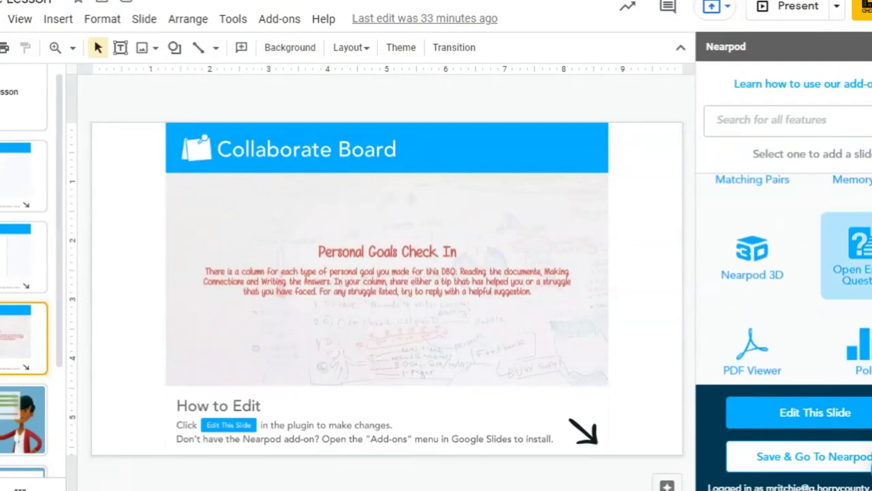
{"action": "scroll", "coordinate": [784, 287], "scroll_direction": "up", "scroll_amount": 5}
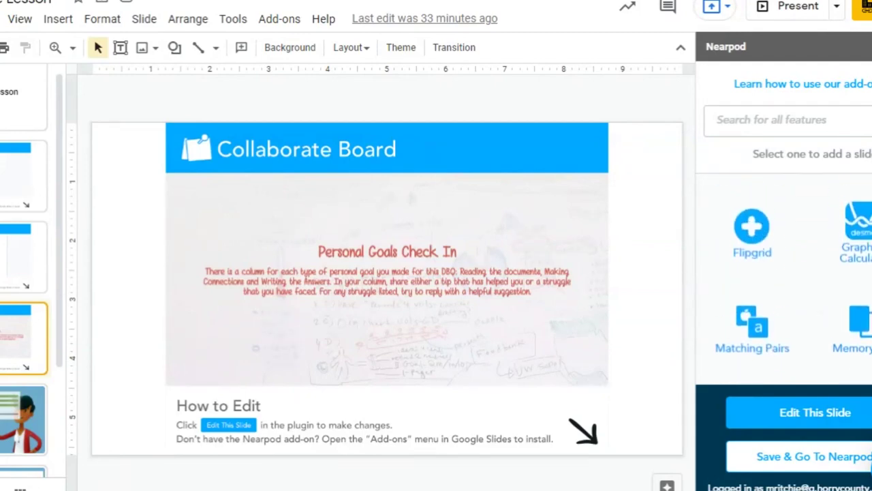
{"action": "scroll", "coordinate": [869, 321], "scroll_direction": "up", "scroll_amount": 1}
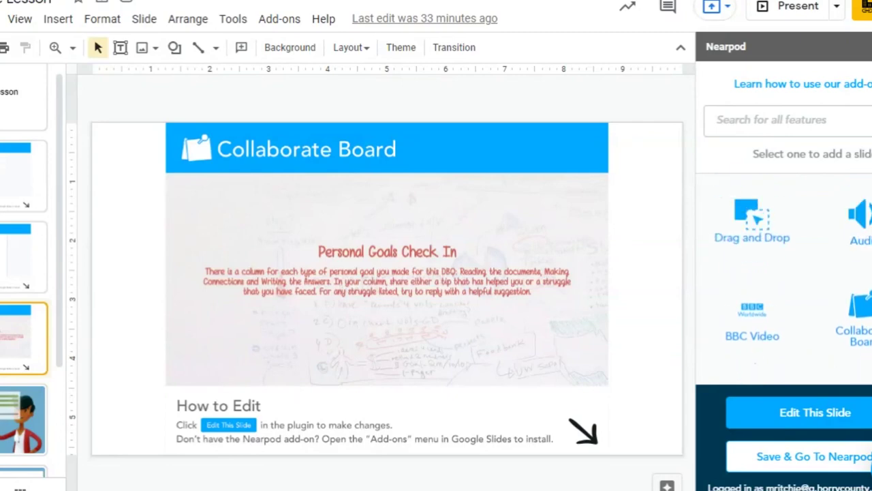
{"action": "scroll", "coordinate": [784, 286], "scroll_direction": "down", "scroll_amount": 3}
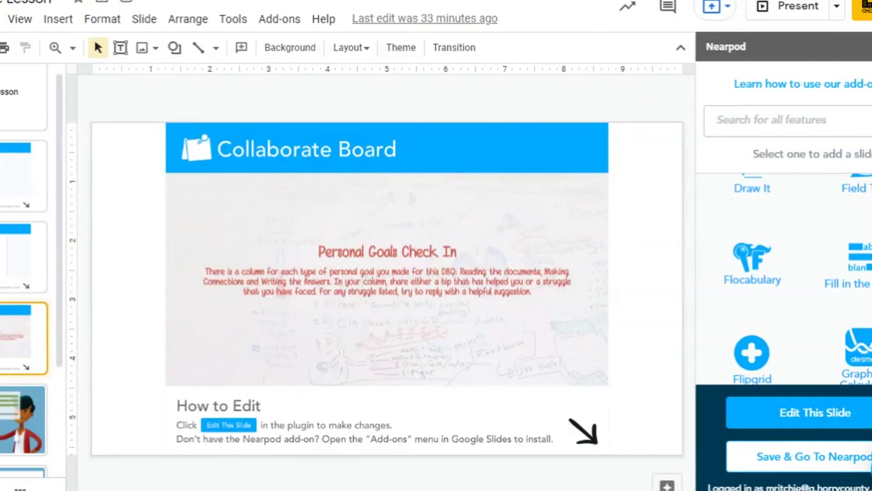
{"action": "scroll", "coordinate": [784, 286], "scroll_direction": "up", "scroll_amount": 2}
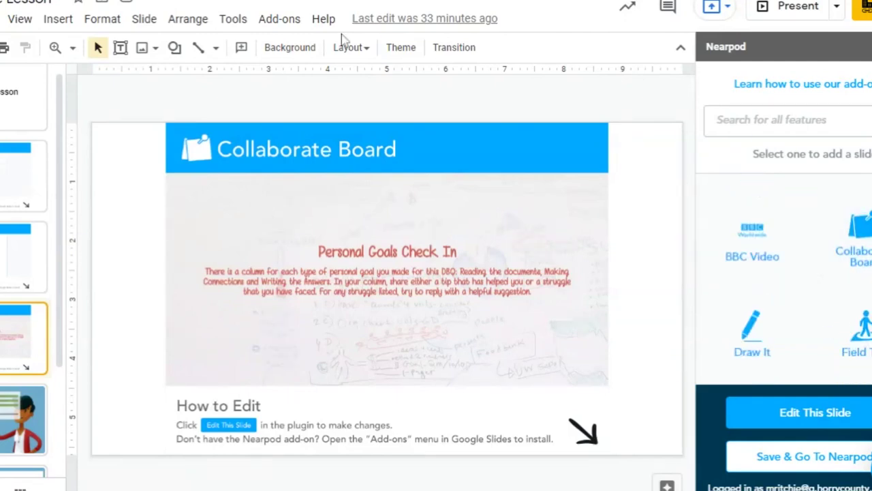
Open the Pear Deck add-on sidebar and show the 'In one minute' reflection slide.
{"action": "left_click", "coordinate": [292, 20]}
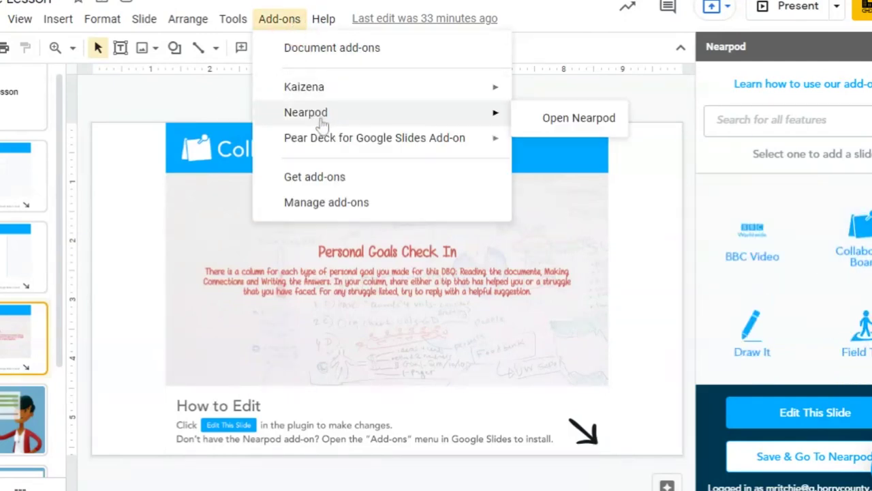
{"action": "mouse_move", "coordinate": [325, 143]}
{"action": "left_click", "coordinate": [603, 144]}
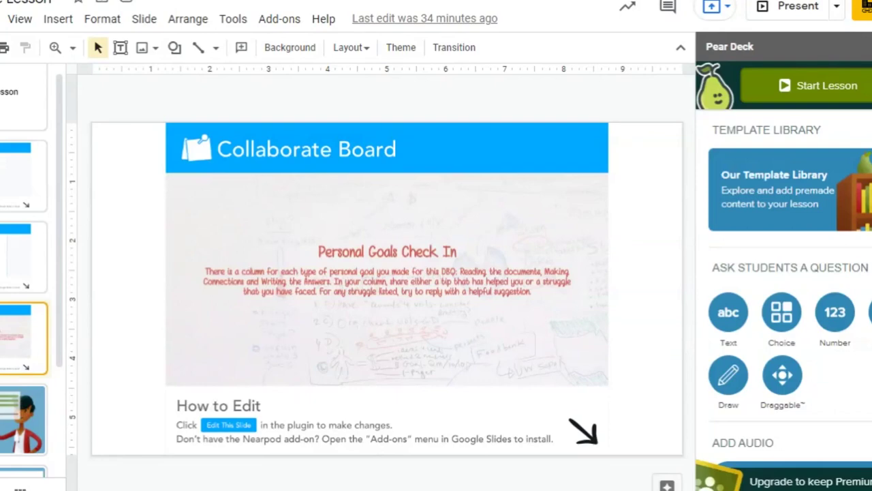
{"action": "left_click", "coordinate": [5, 429]}
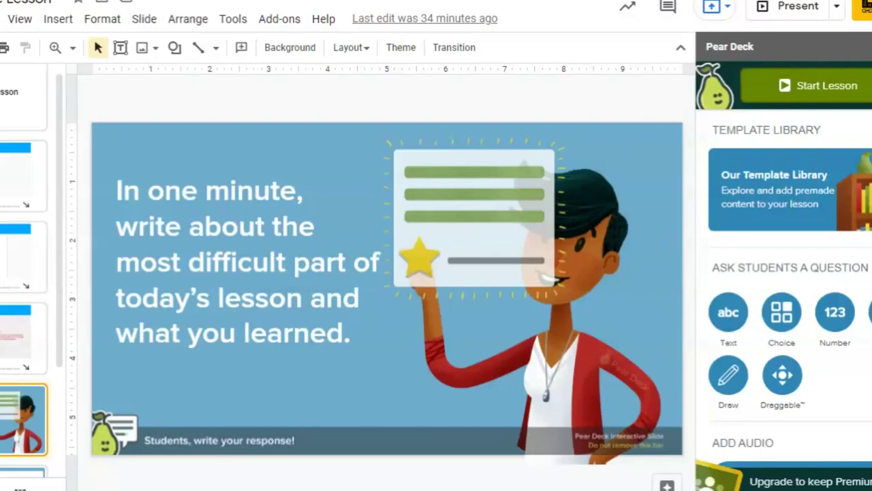
{"action": "scroll", "coordinate": [21, 375], "scroll_direction": "down", "scroll_amount": 3}
Show the 'Reflect on today's activities' slide with its liked, disliked, easy and hard prompts.
{"action": "left_click", "coordinate": [20, 374]}
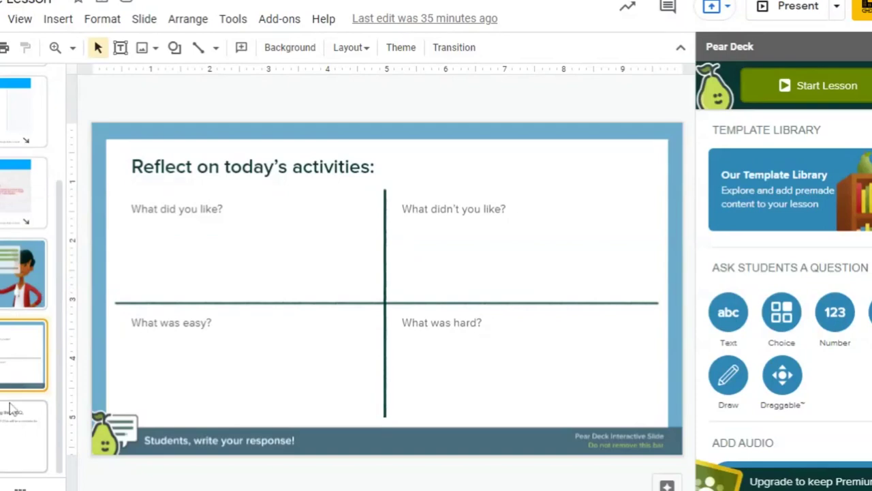
Show the slide asking which techniques worked well during this DBQ.
{"action": "left_click", "coordinate": [14, 428]}
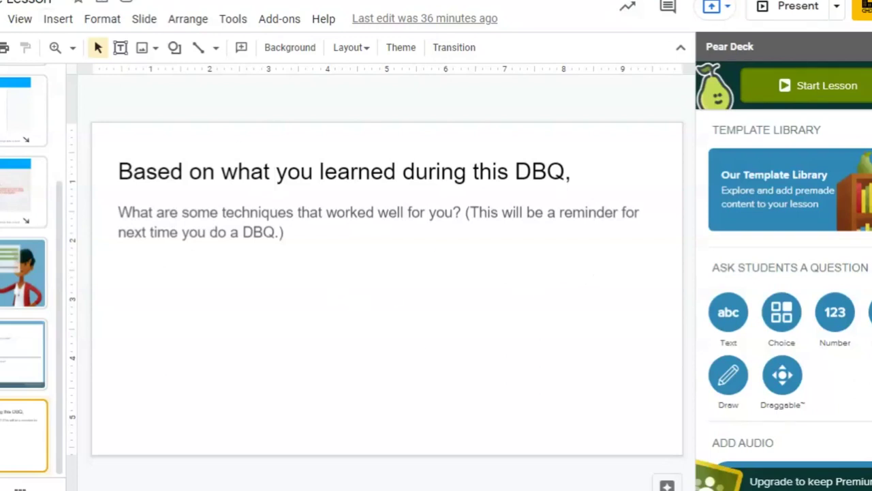
{"action": "scroll", "coordinate": [729, 234], "scroll_direction": "down", "scroll_amount": 1}
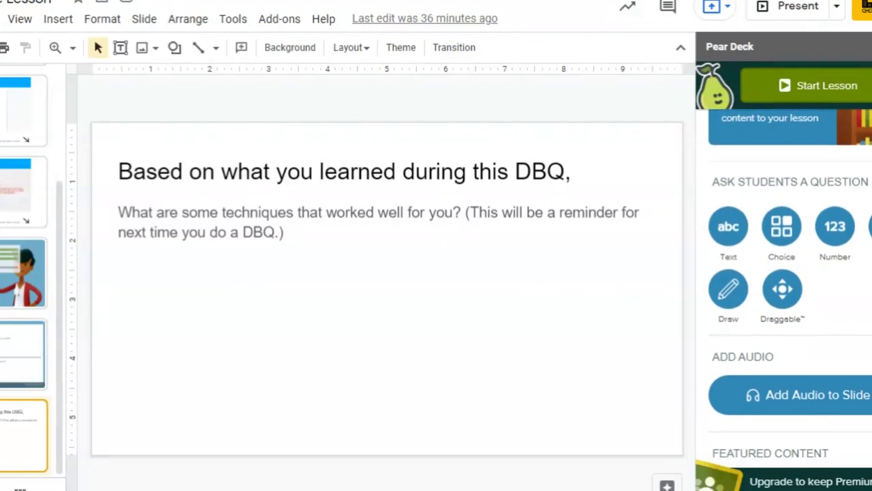
Make the DBQ techniques slide a Pear Deck Text response question.
{"action": "left_click", "coordinate": [727, 231]}
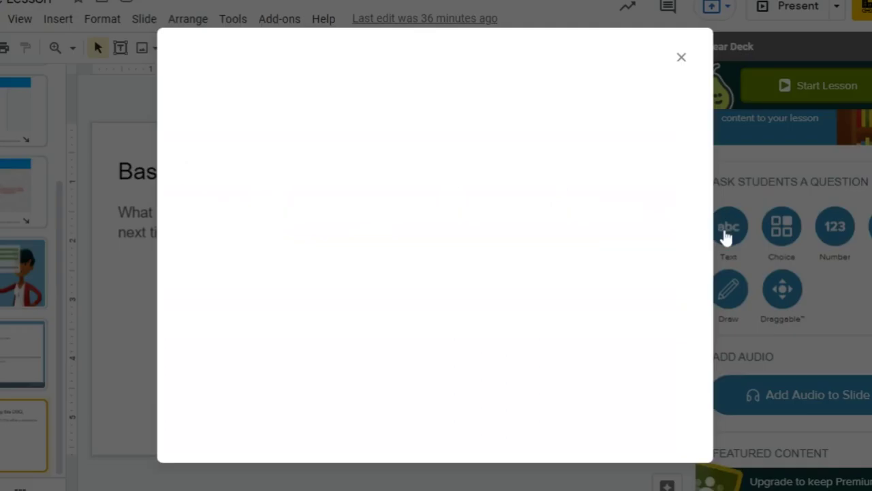